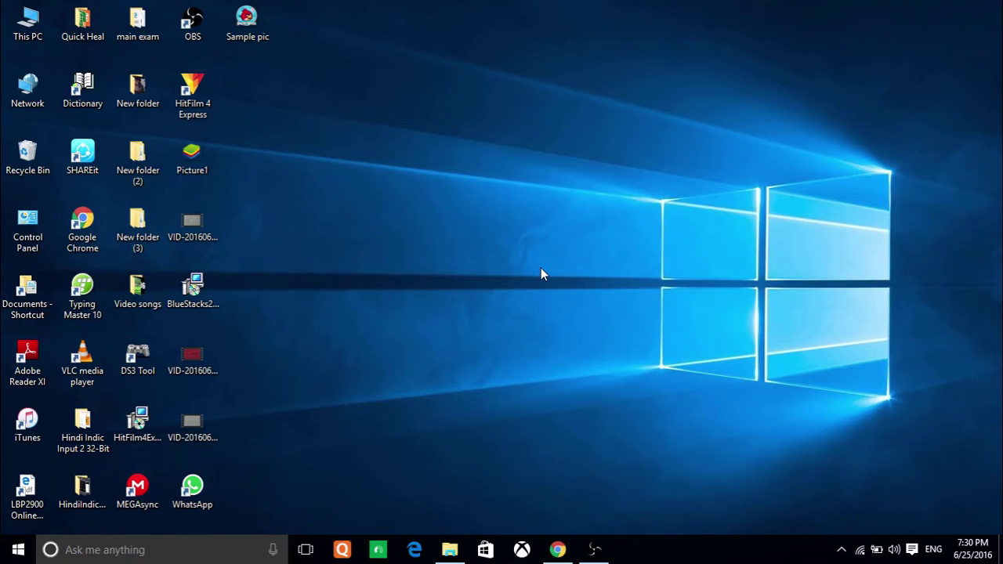
Step: Upload Sample pic from the Desktop into the Clipping Magic editor
click(559, 549)
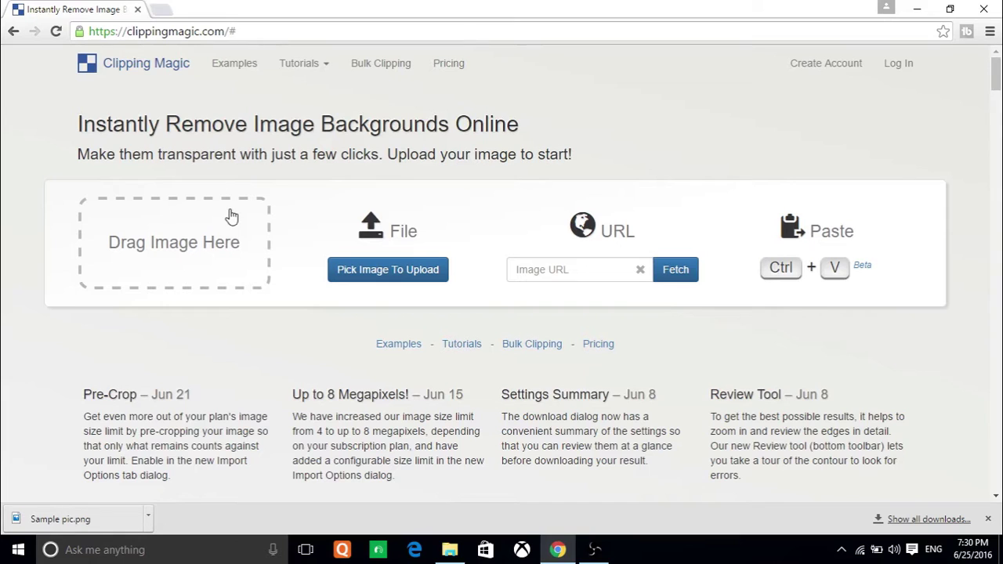
click(358, 278)
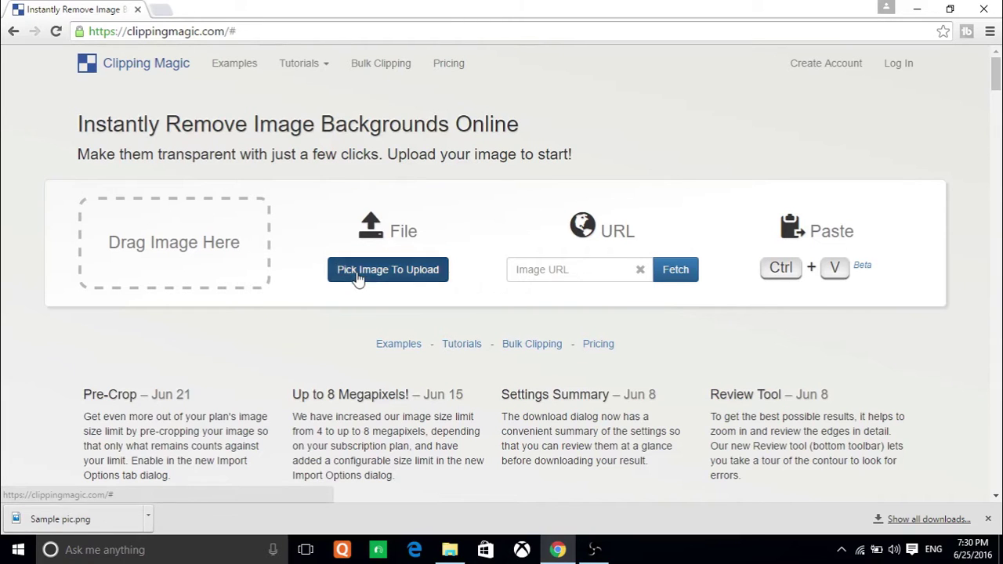
mouse_move(67, 180)
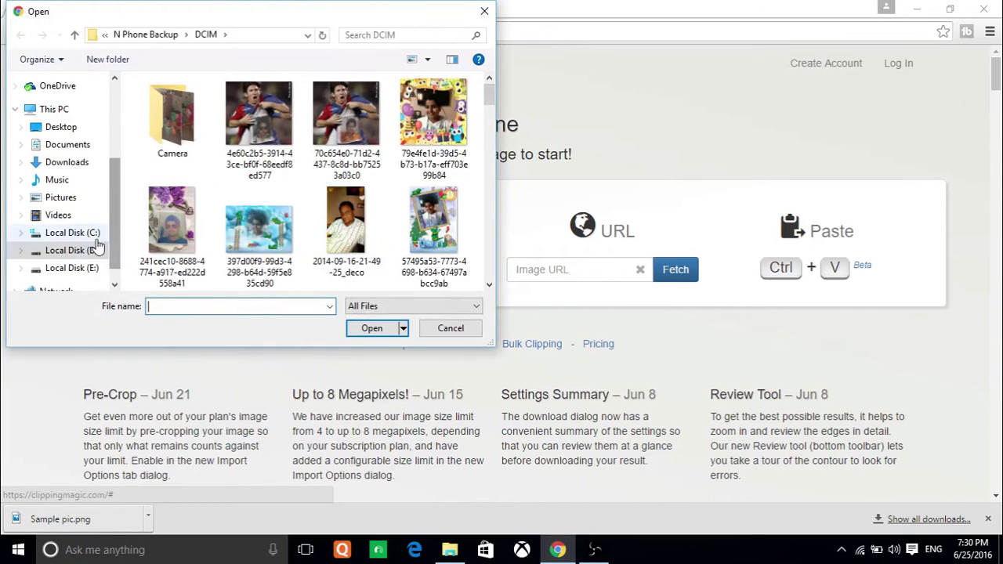
click(83, 216)
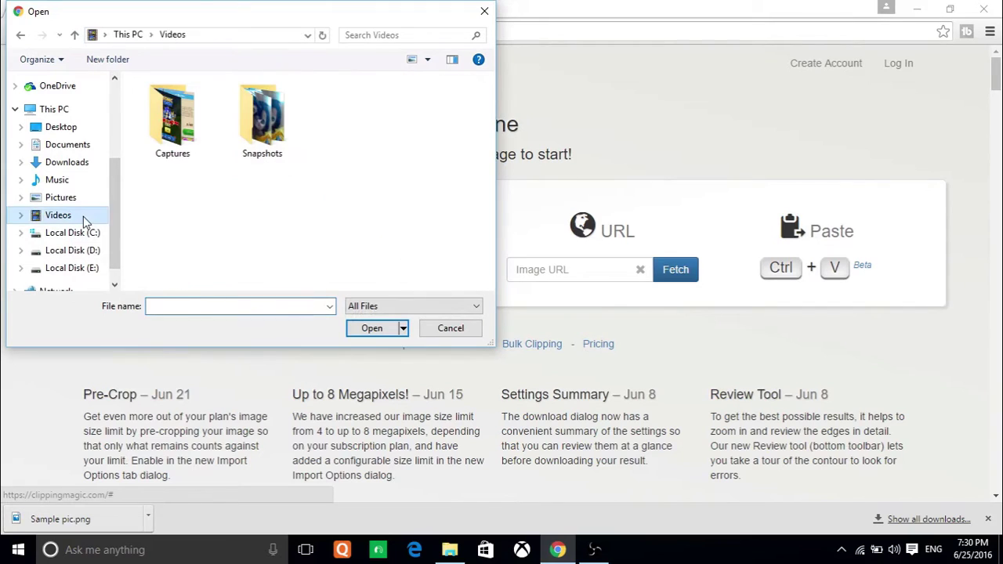
click(83, 132)
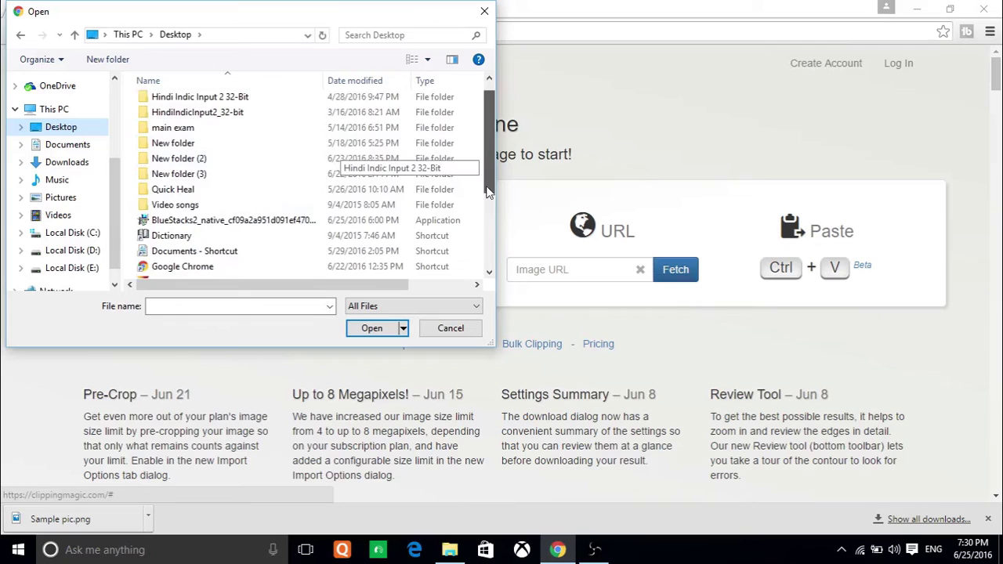
drag(488, 160, 483, 258)
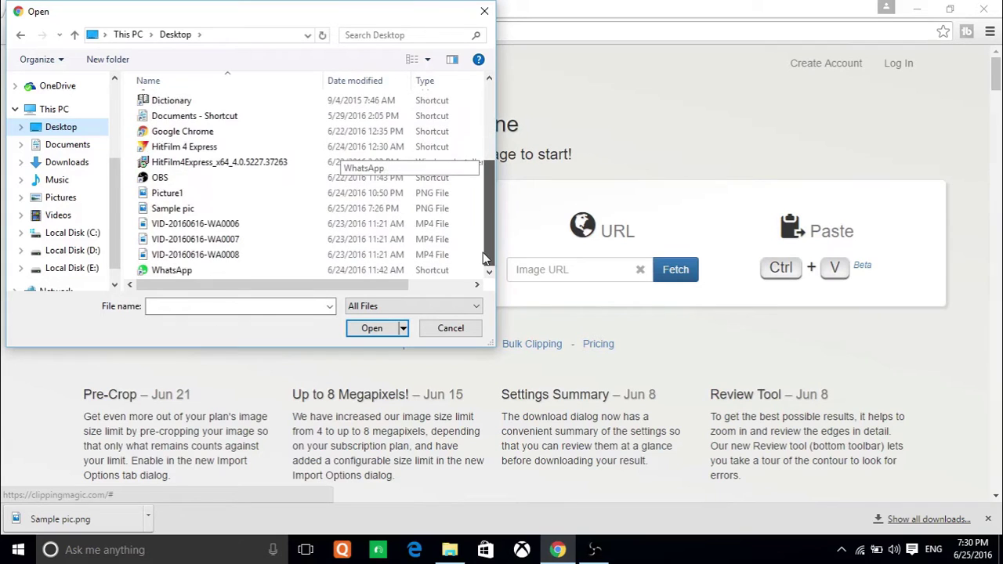
click(442, 208)
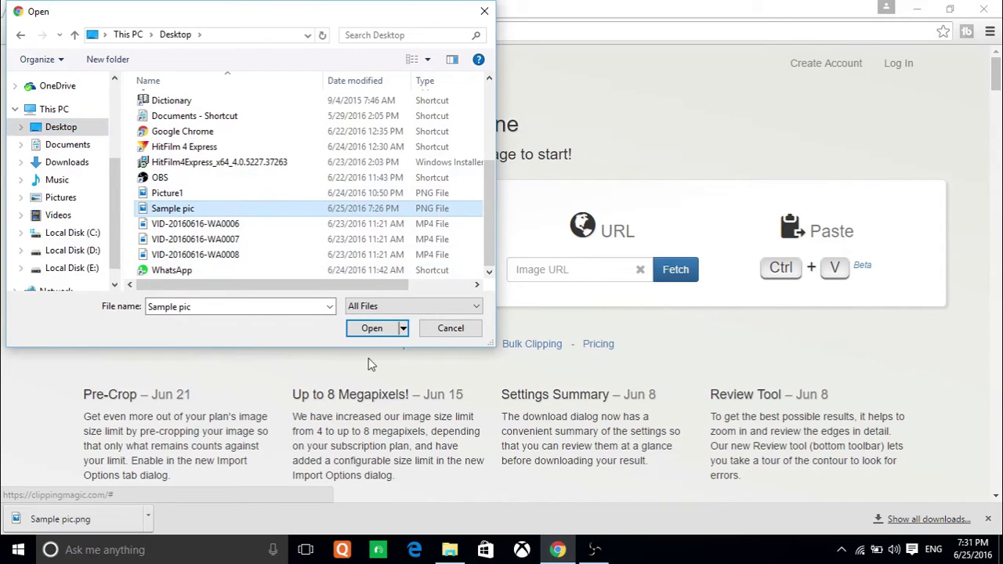
click(374, 328)
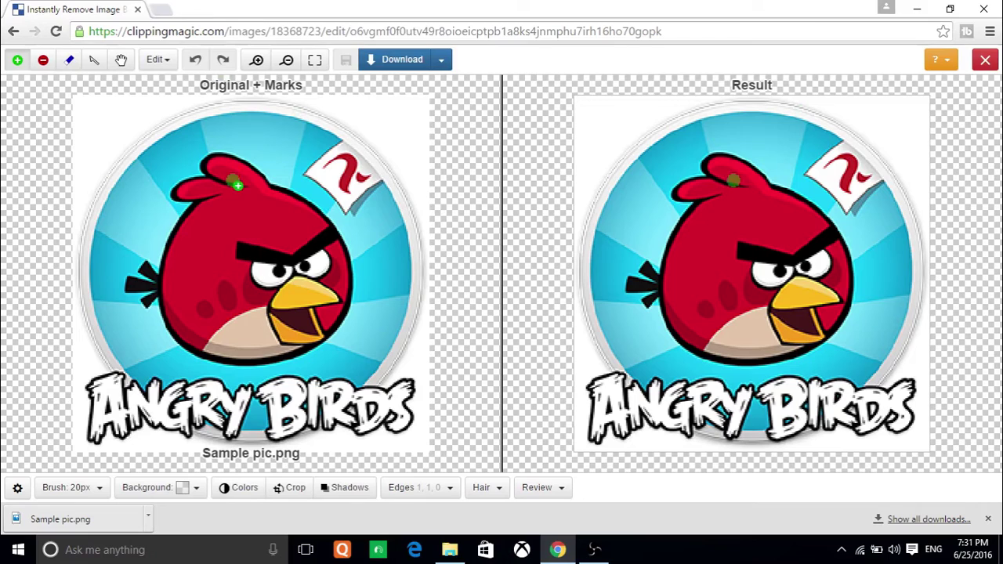
Step: Mark the red bird's body as keep and the blue circle as background
mouse_move(227, 173)
mouse_down()
mouse_move(265, 316)
mouse_move(265, 356)
mouse_up()
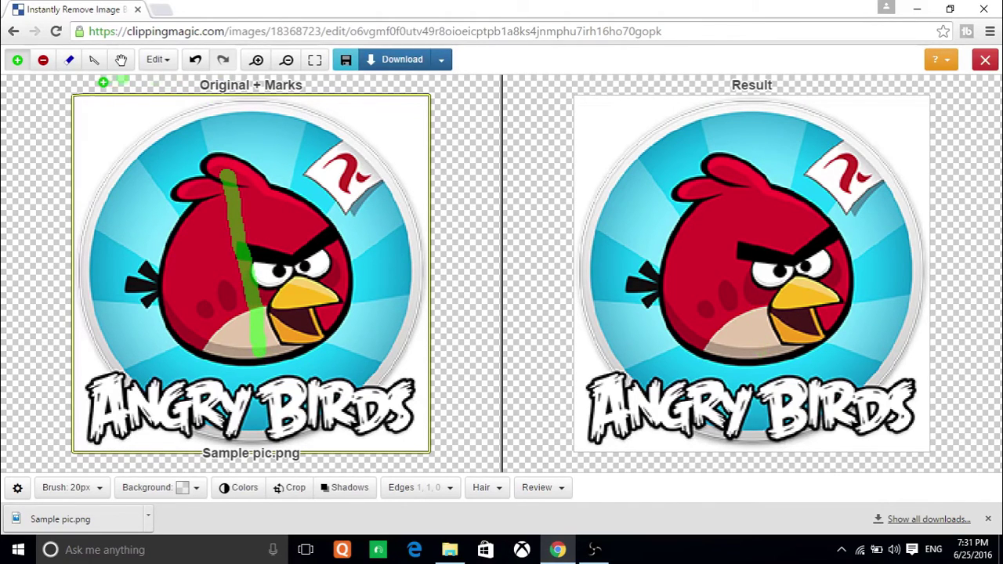
click(47, 61)
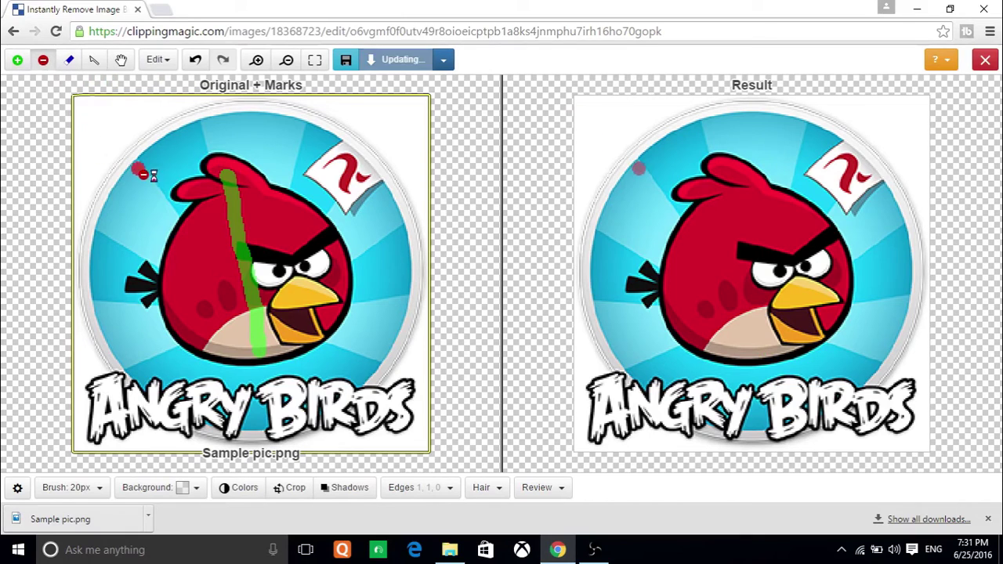
drag(138, 168, 93, 252)
drag(123, 322, 132, 333)
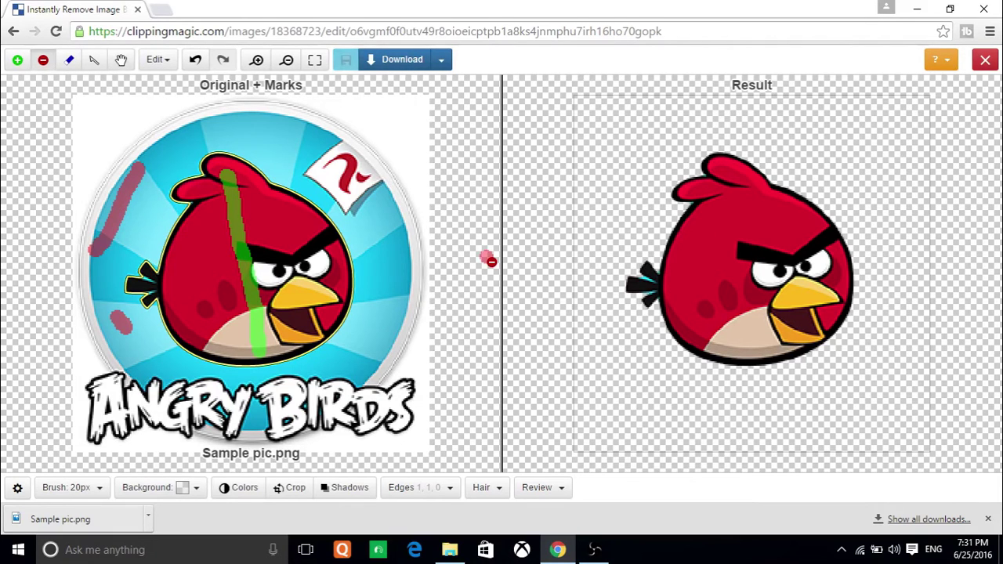
click(395, 61)
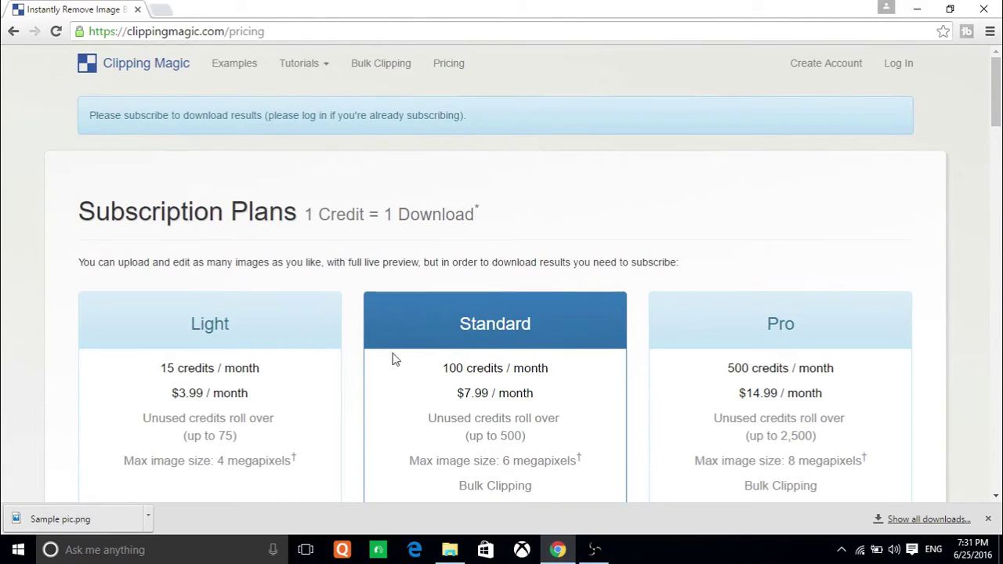
click(12, 29)
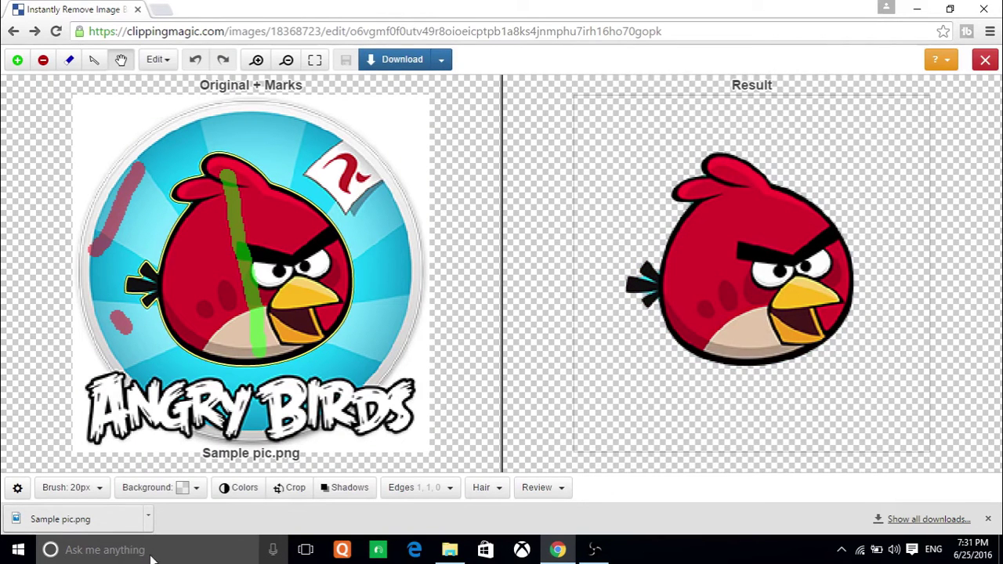
Step: Launch Snipping Tool by searching 'snipp' in Windows search
click(151, 556)
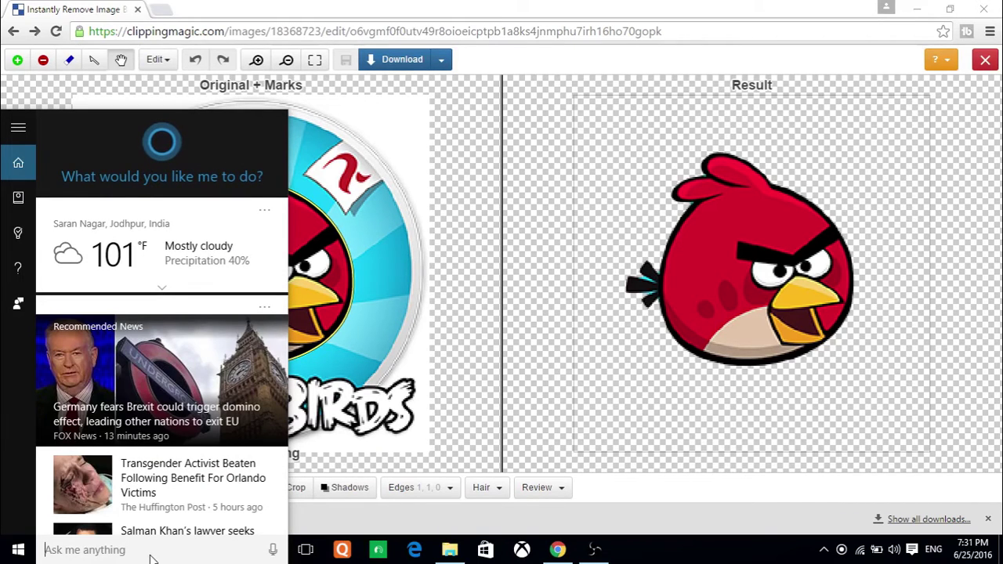
text(sn)
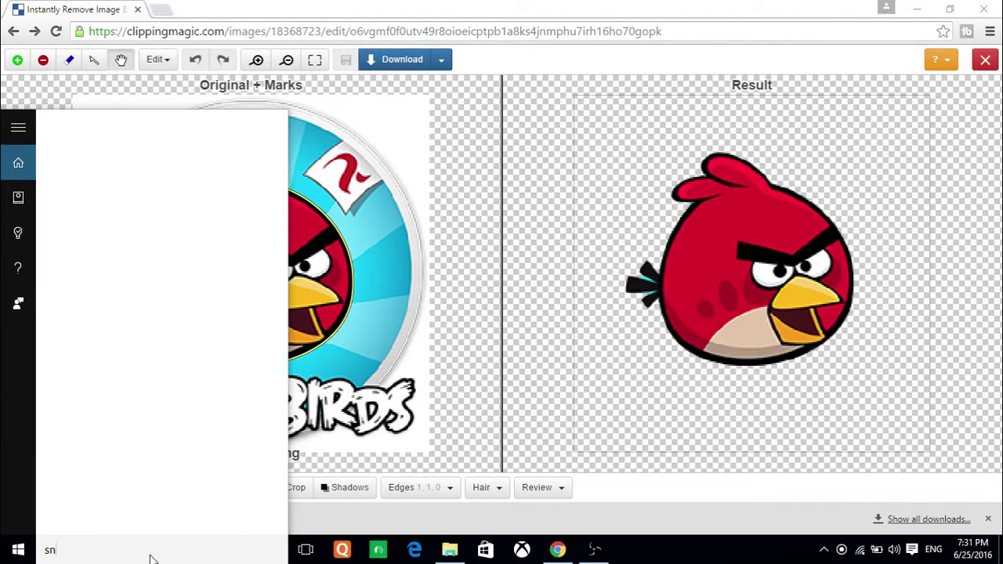
text(ipp)
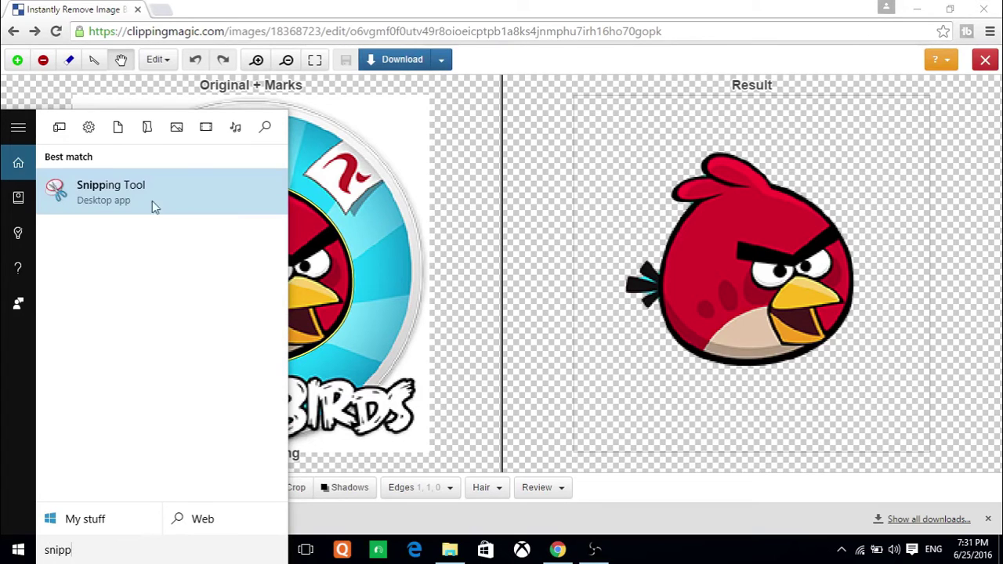
click(165, 188)
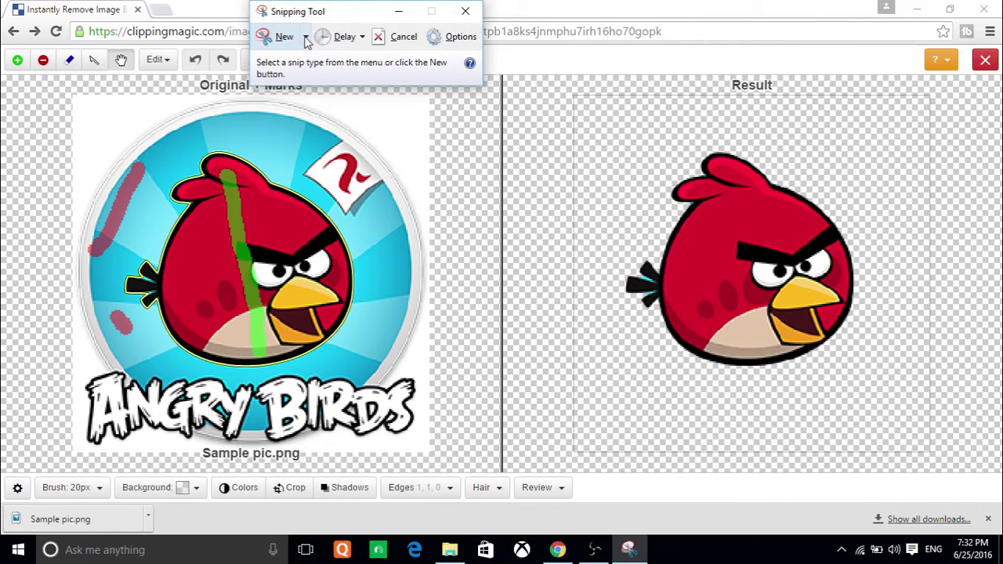
Step: Take a rectangular snip of the cut-out bird Result panel and copy it to the clipboard
click(306, 37)
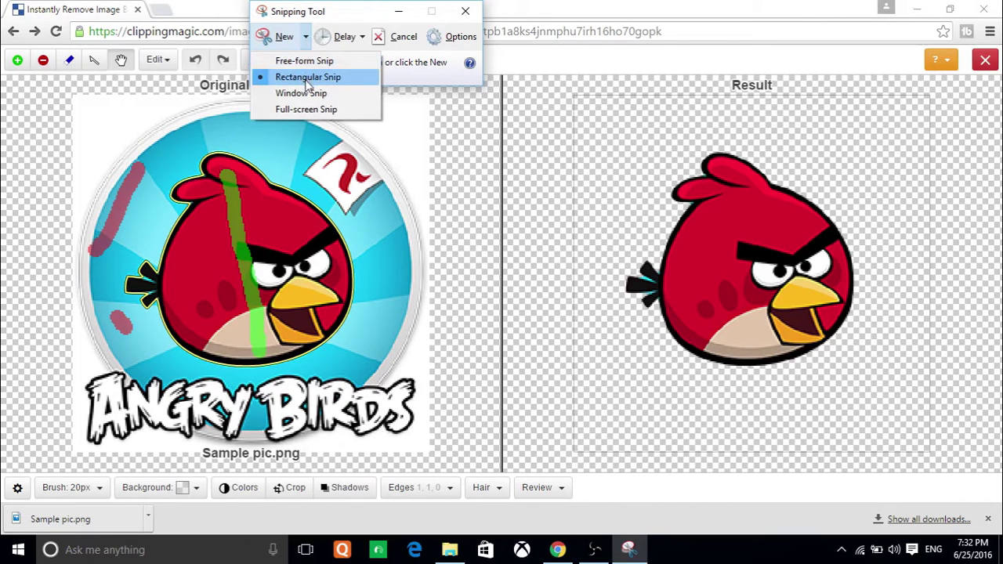
click(330, 79)
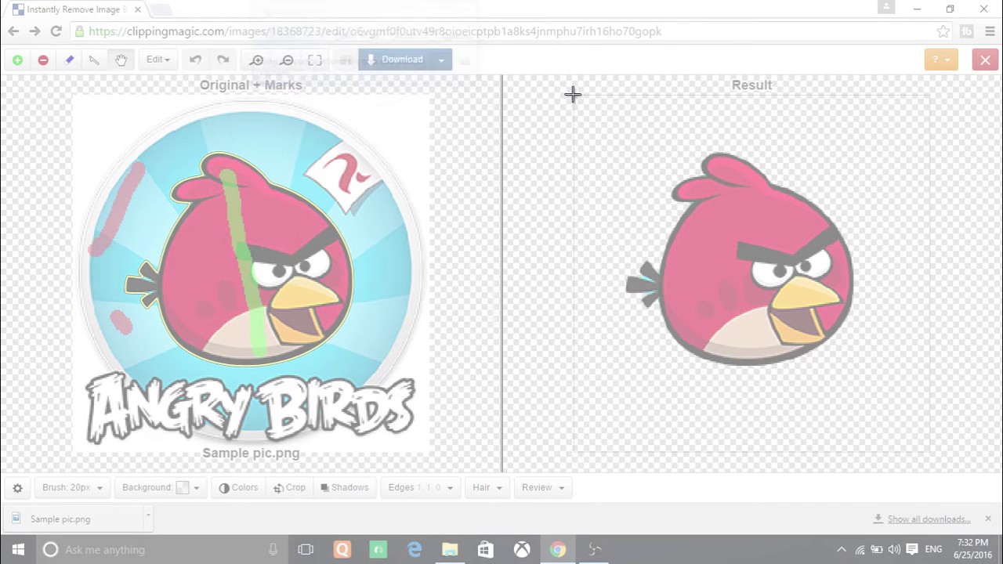
drag(571, 95, 944, 432)
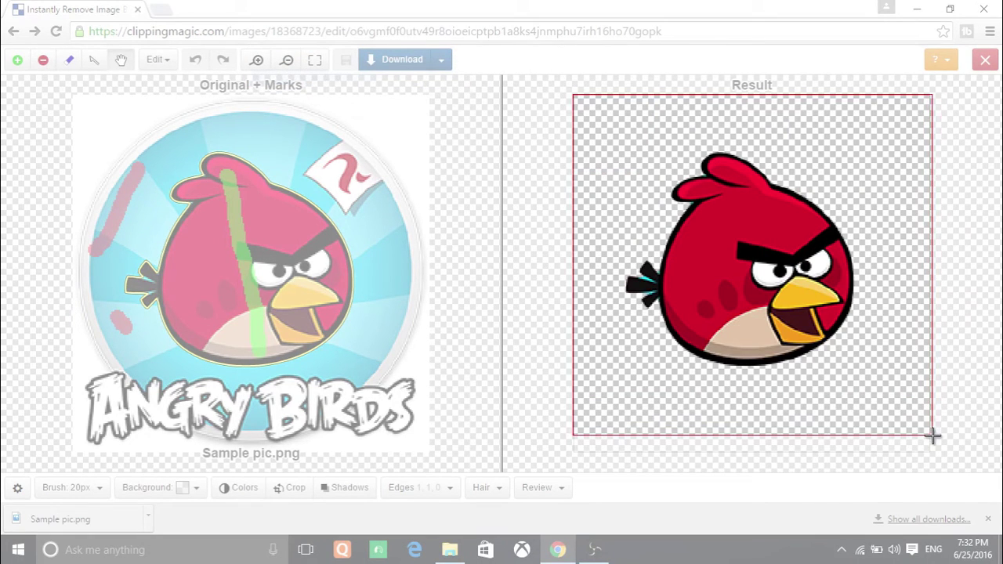
drag(944, 432, 932, 441)
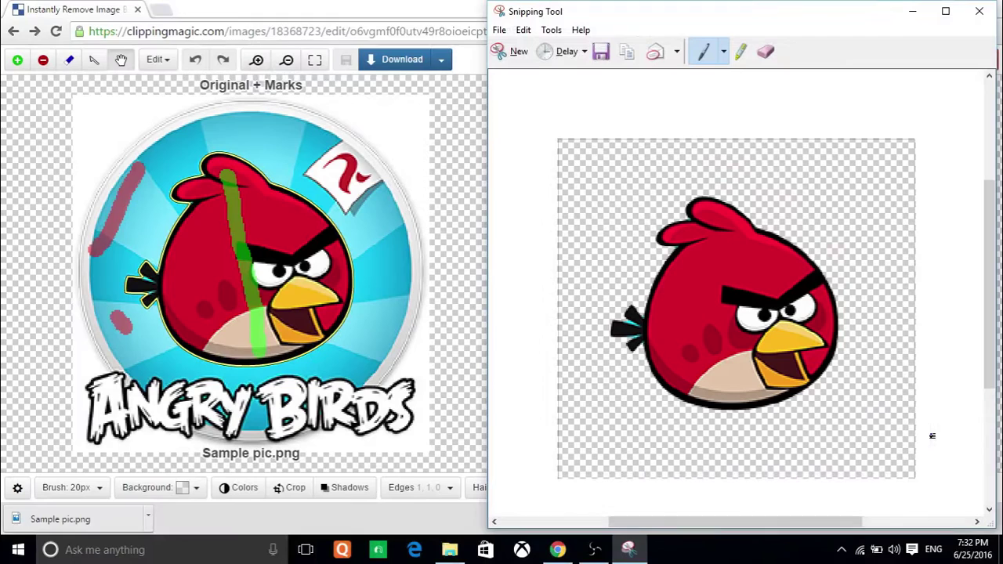
click(524, 33)
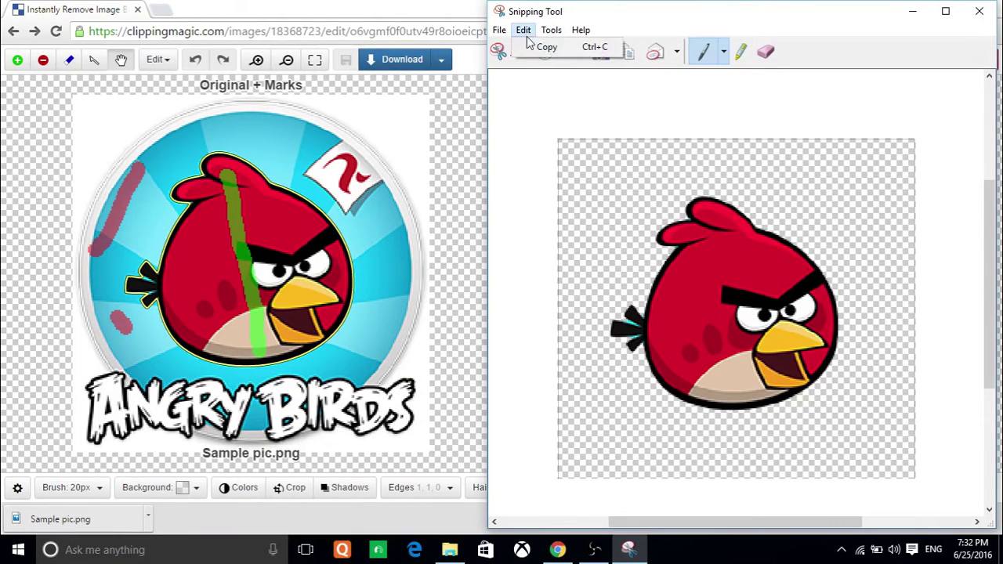
click(546, 48)
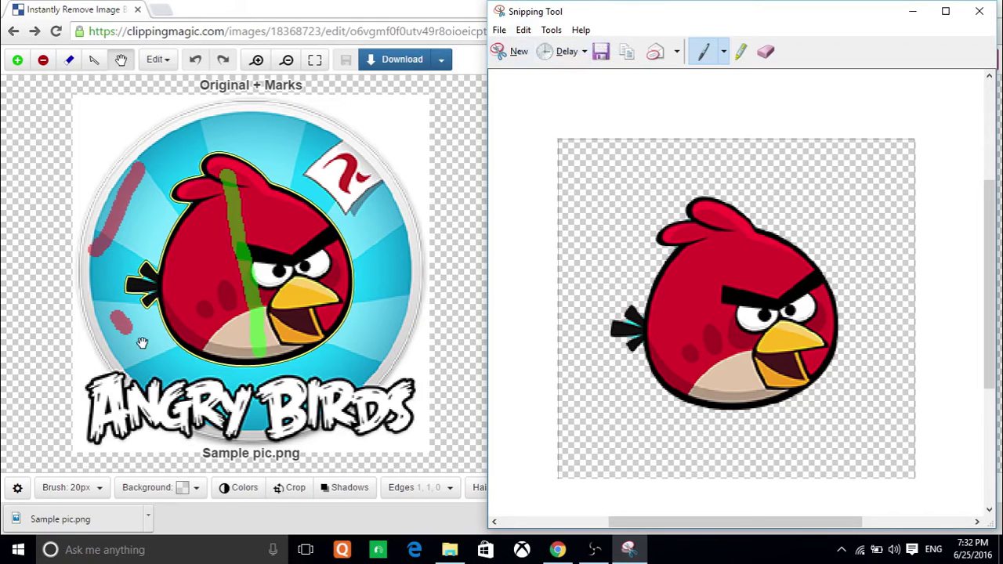
Step: Start a new blank PowerPoint presentation from the Start menu
key(super)
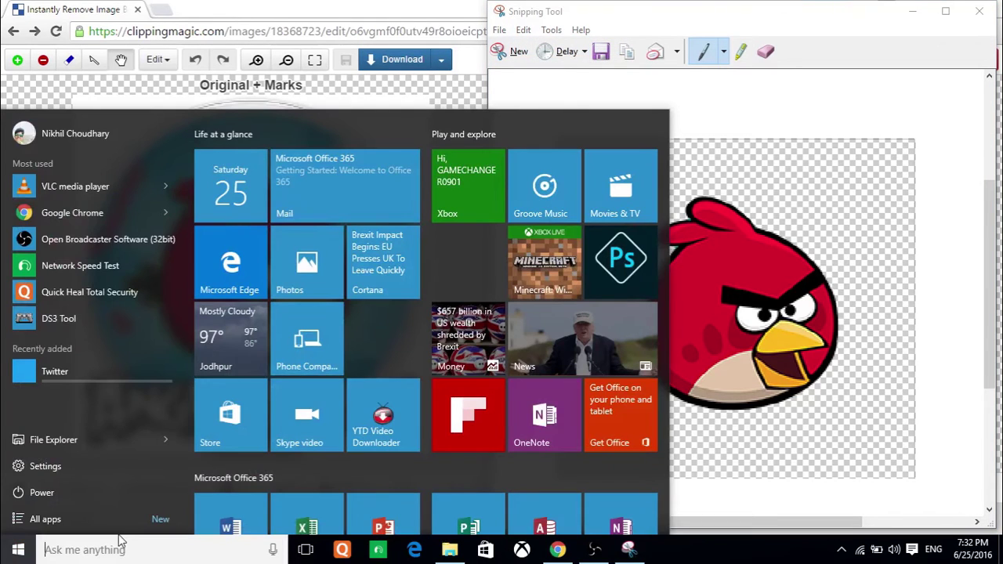
click(369, 510)
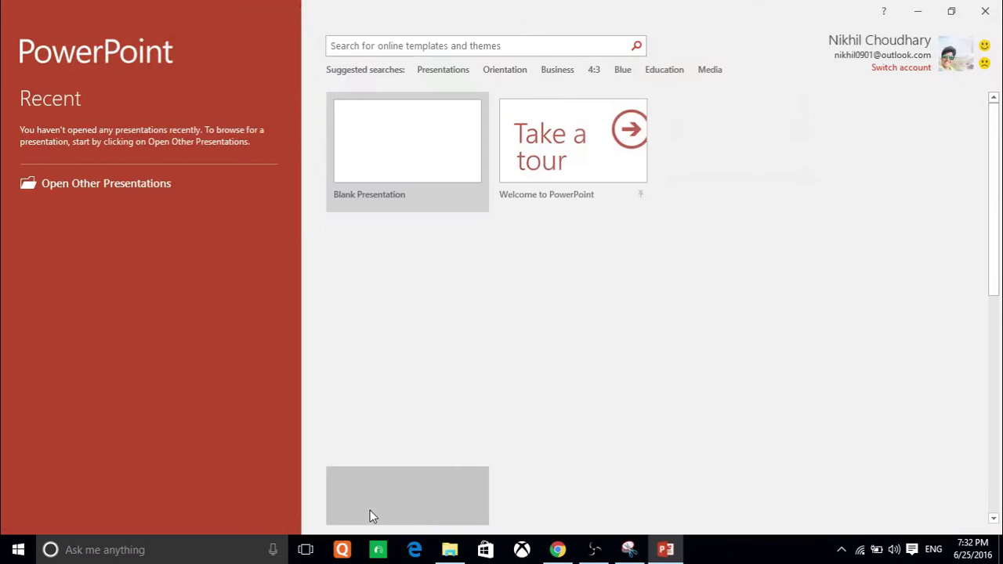
click(382, 171)
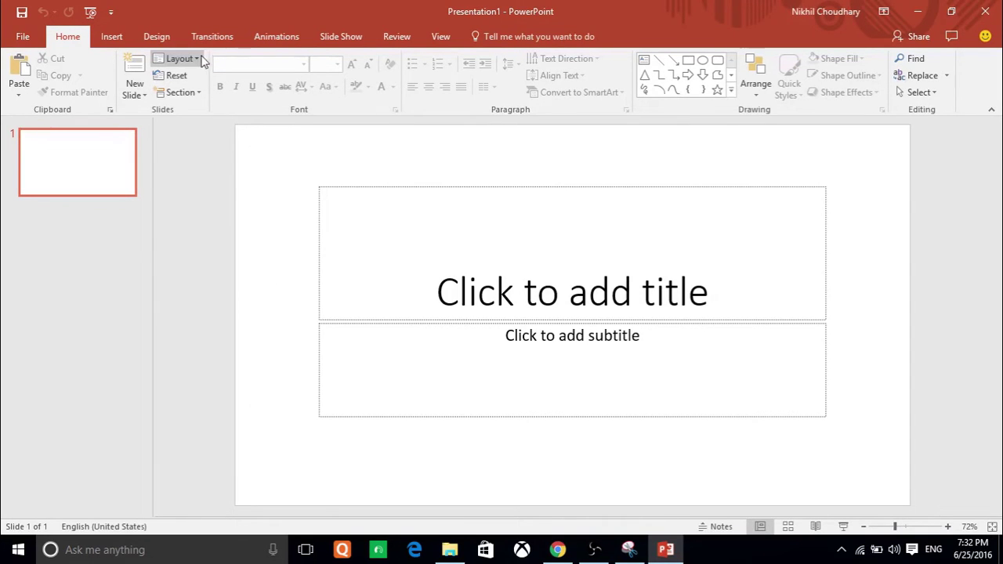
Step: Apply the Blank layout, paste the bird as a picture, and enlarge it
click(196, 60)
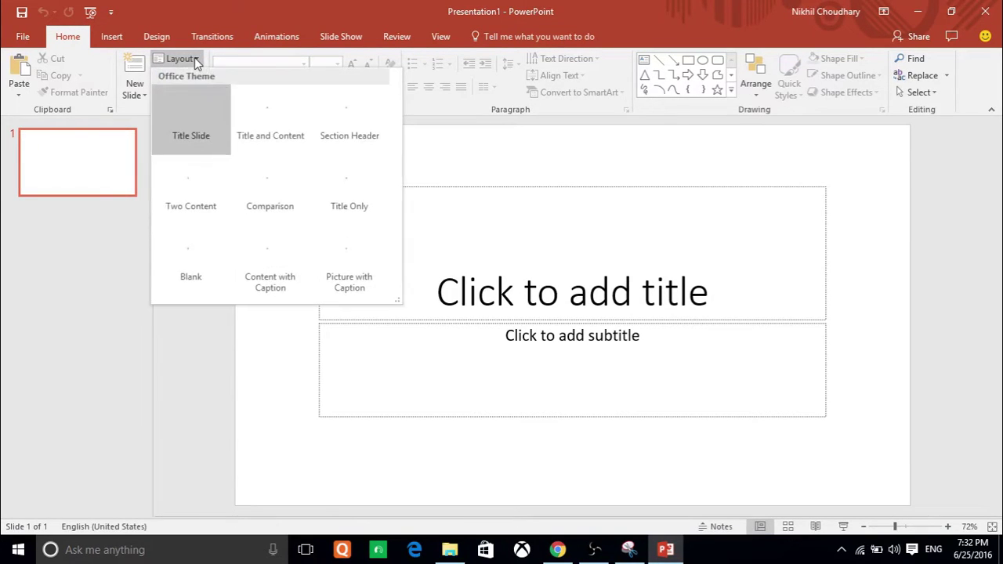
click(177, 268)
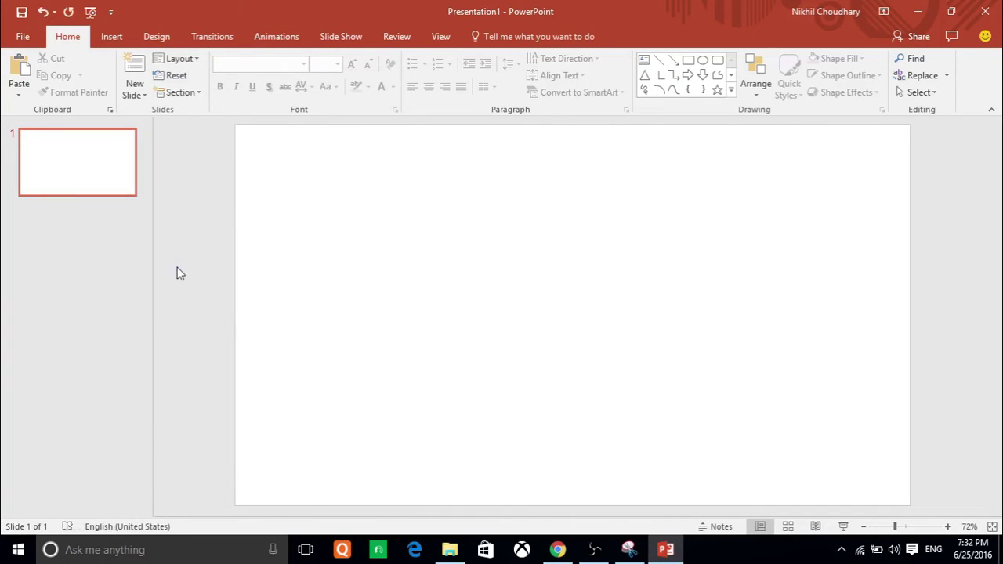
right_click(494, 318)
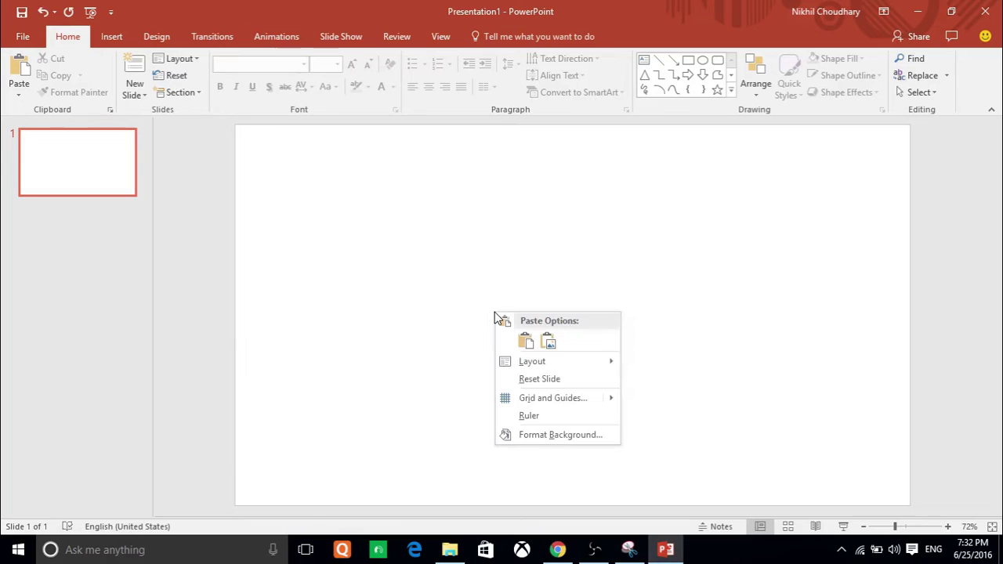
click(524, 337)
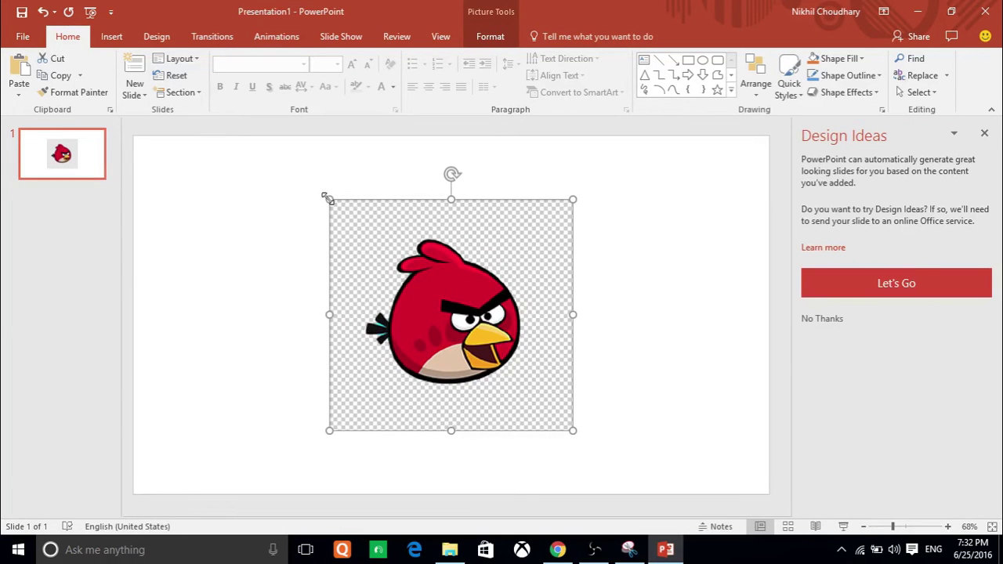
drag(329, 201, 262, 145)
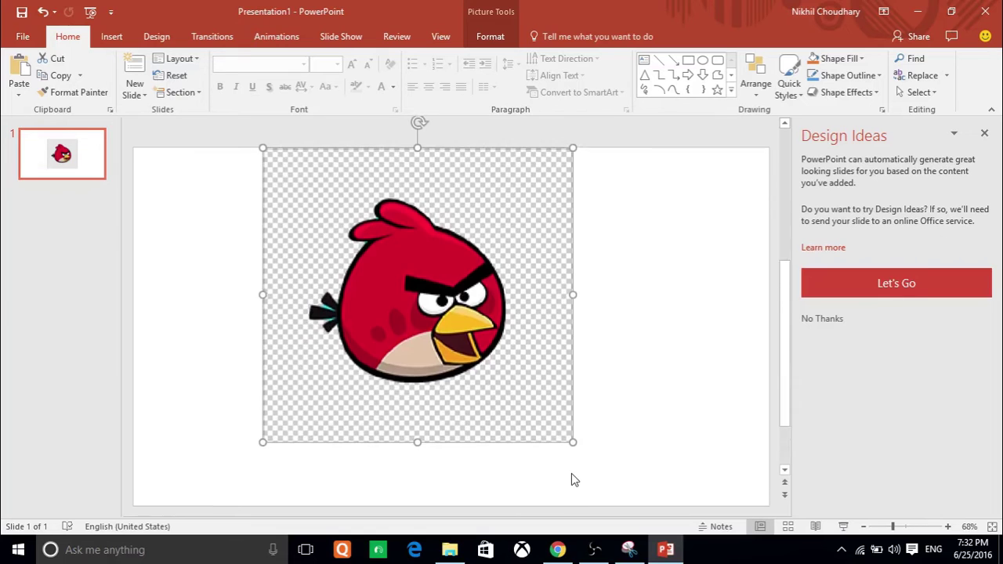
drag(571, 443, 597, 498)
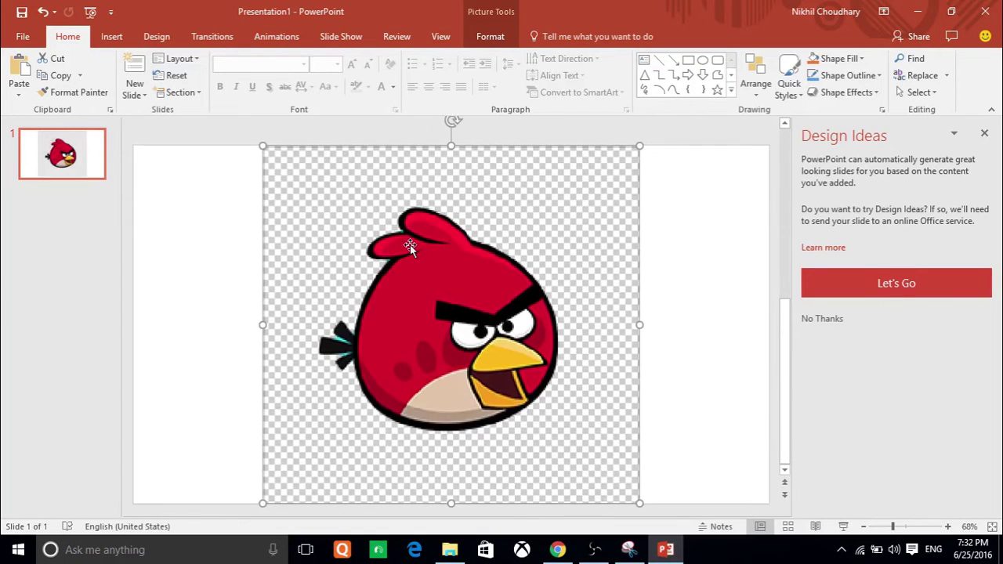
Step: Start Remove Background on the bird picture and stretch the marquee to its corners
click(483, 40)
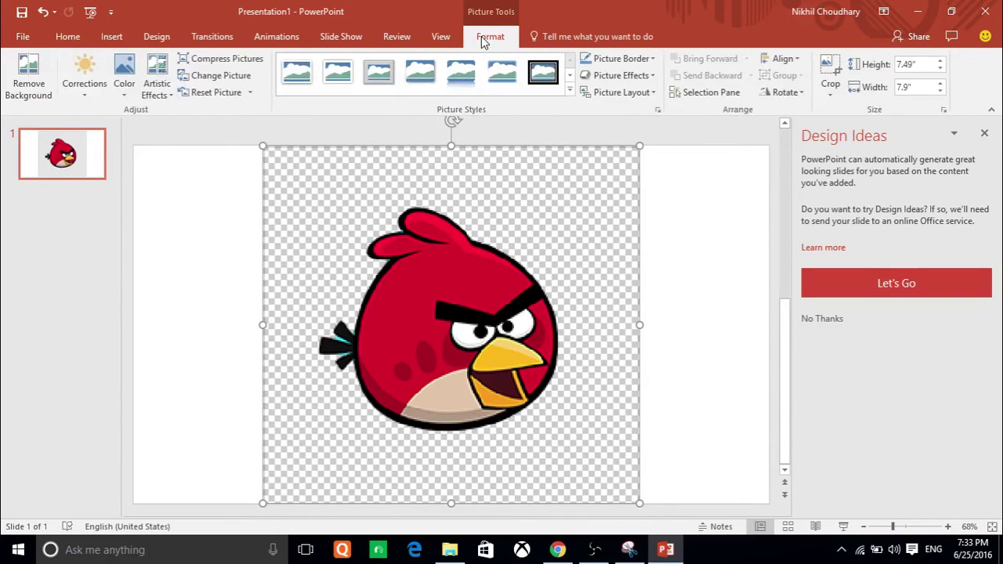
click(39, 69)
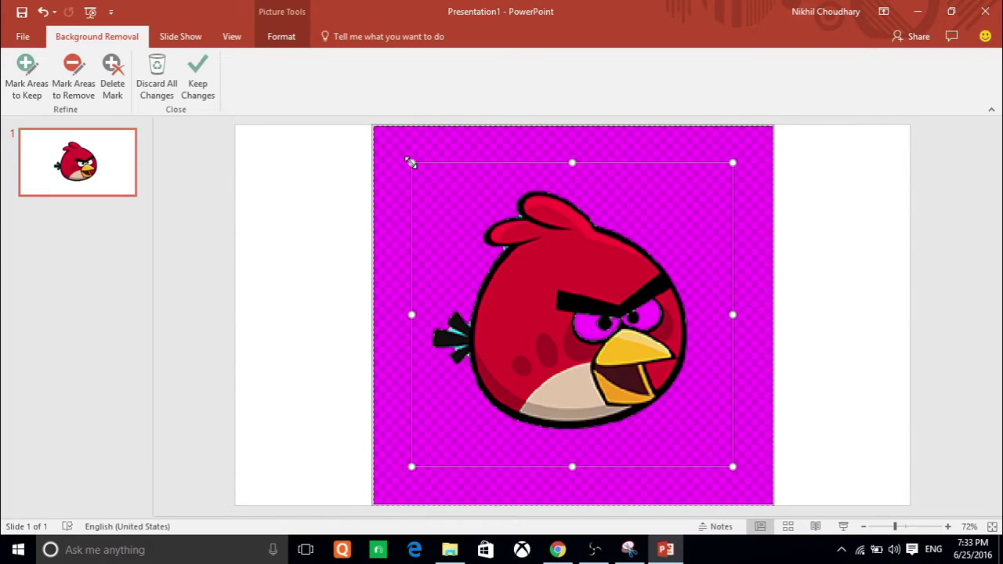
drag(411, 162, 374, 126)
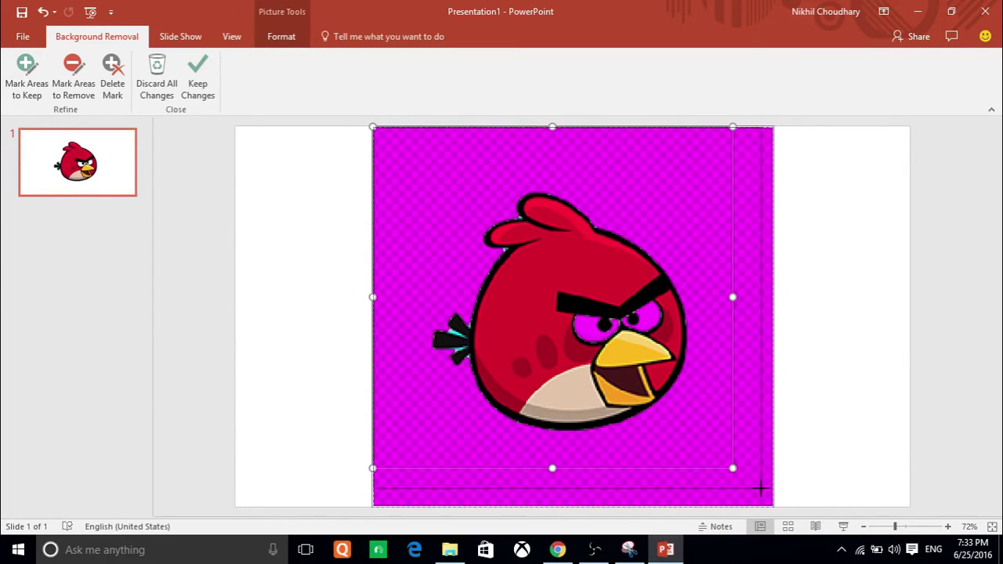
drag(731, 468, 781, 520)
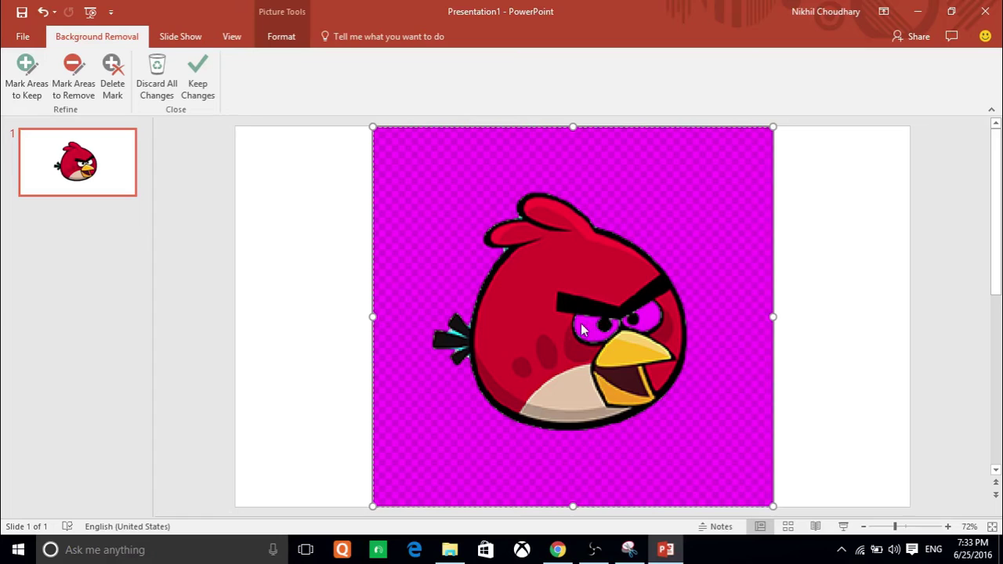
Step: Mark both white eyes as areas to keep, then keep the background-removal changes
click(43, 97)
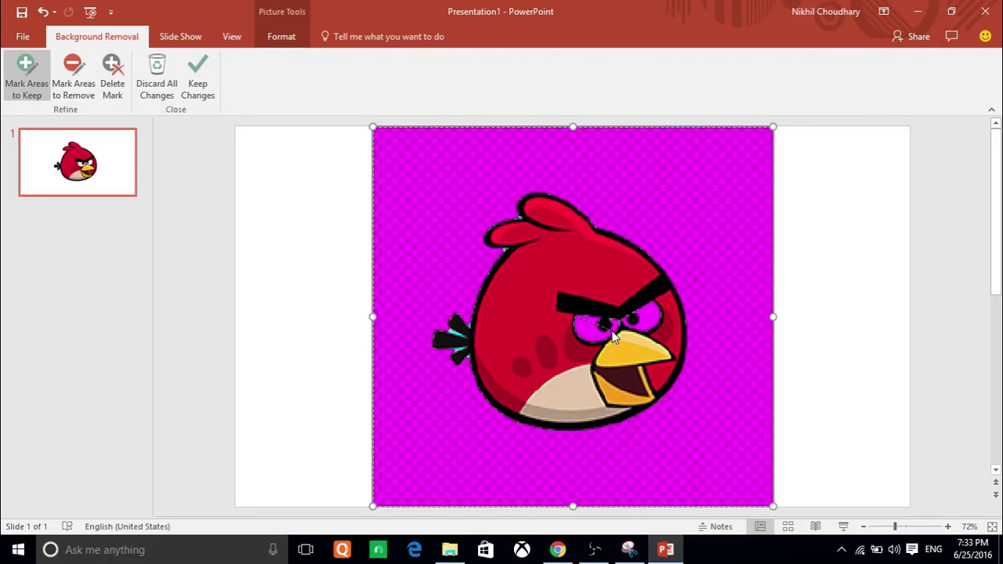
drag(579, 318, 611, 328)
drag(592, 345, 603, 332)
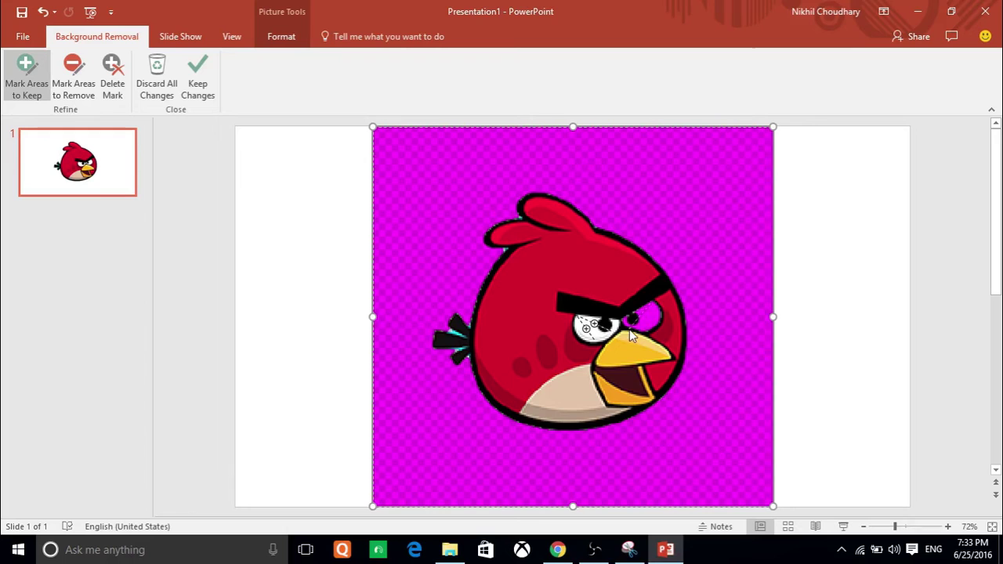
drag(634, 325, 648, 309)
drag(649, 329, 653, 314)
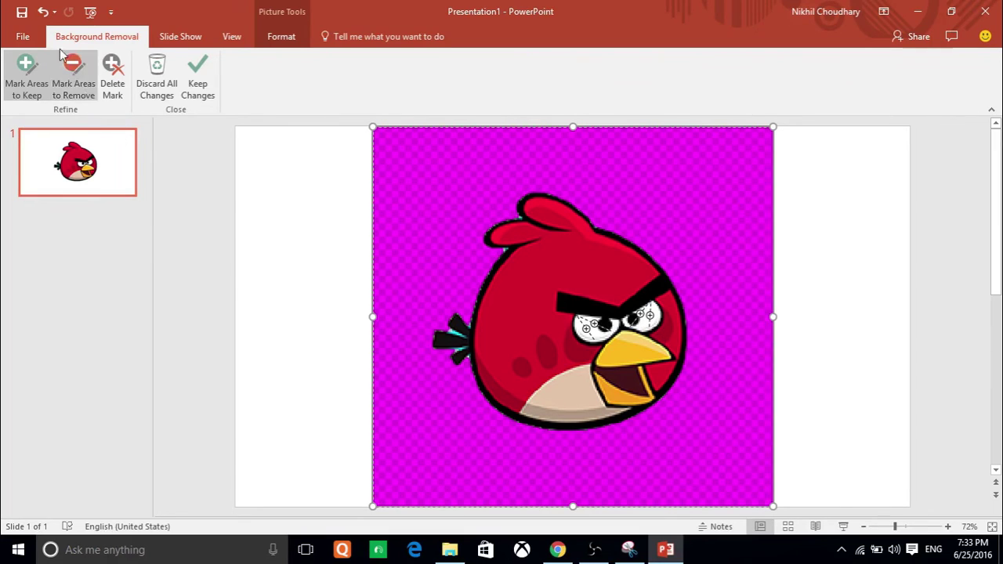
click(201, 88)
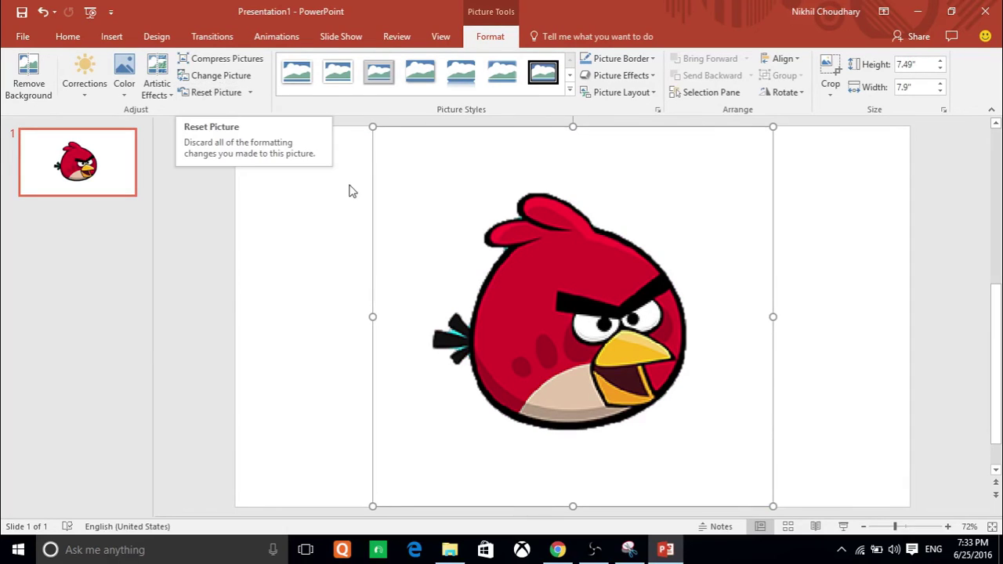
Step: Save the bird picture to the Desktop as a PNG named jdsfua
right_click(572, 362)
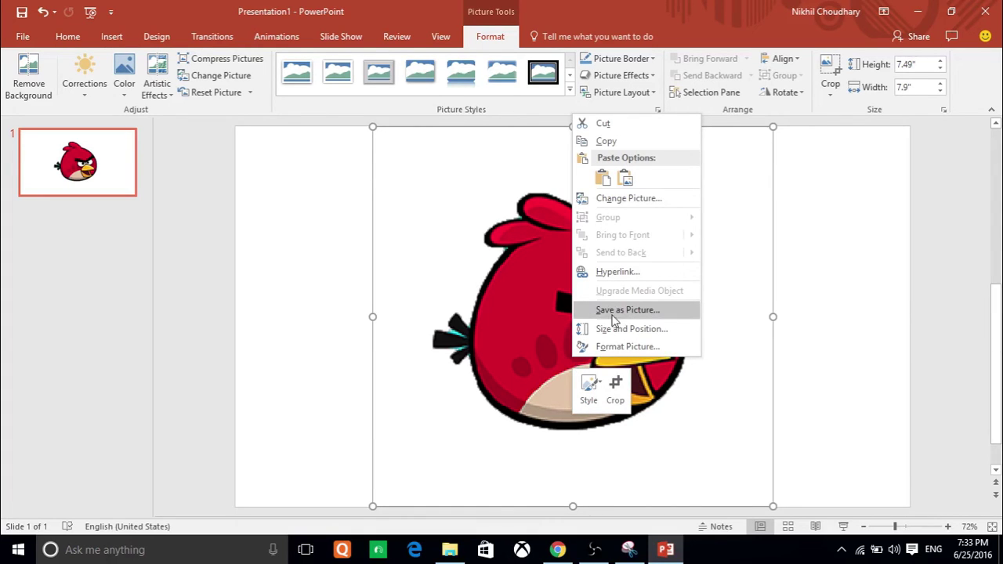
click(641, 312)
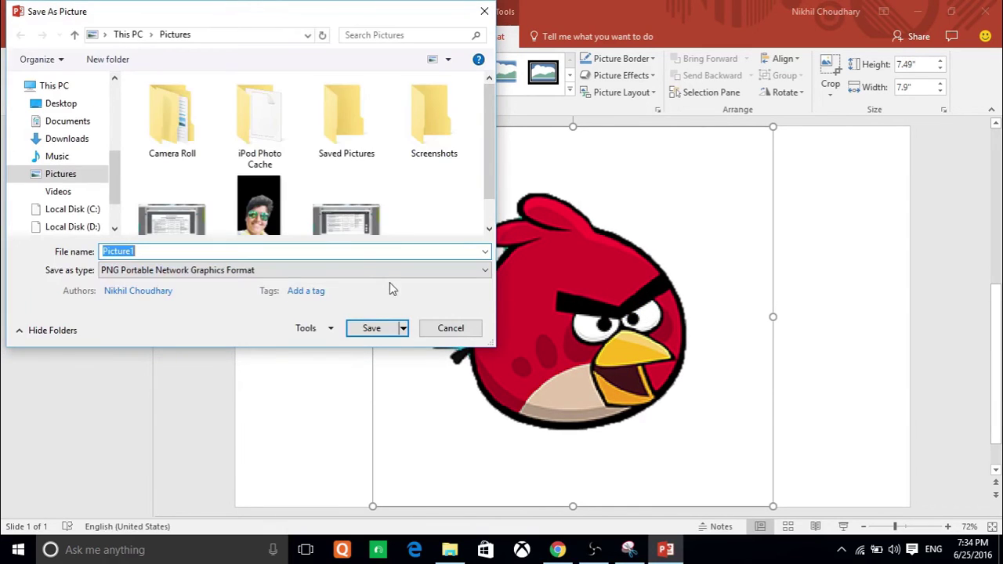
click(376, 255)
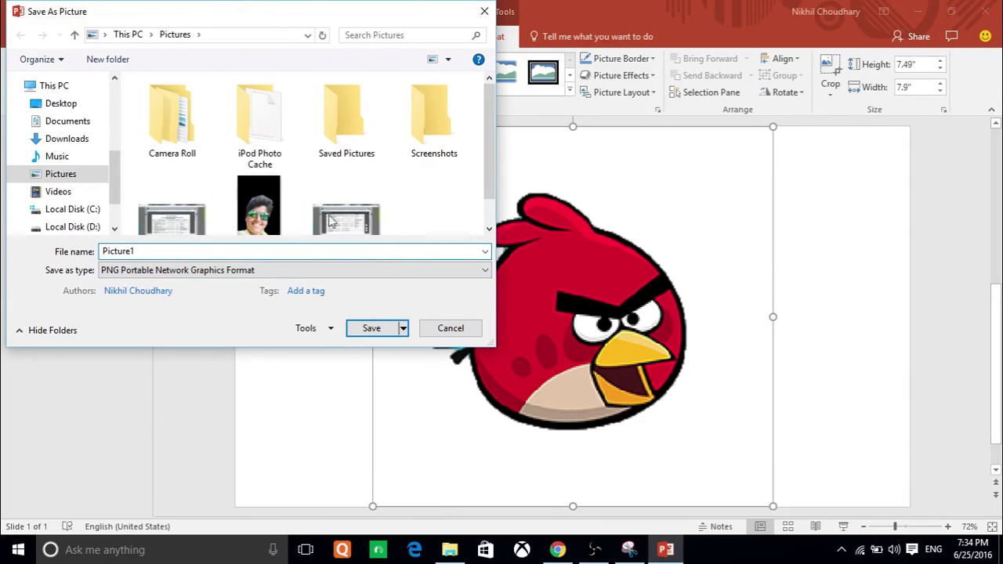
click(61, 104)
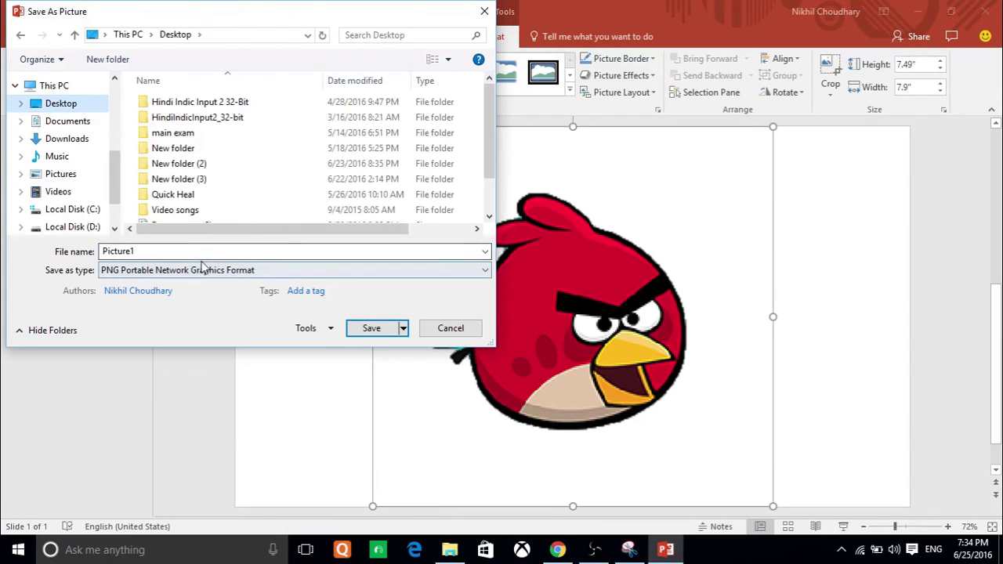
double_click(201, 252)
text(jdsfu)
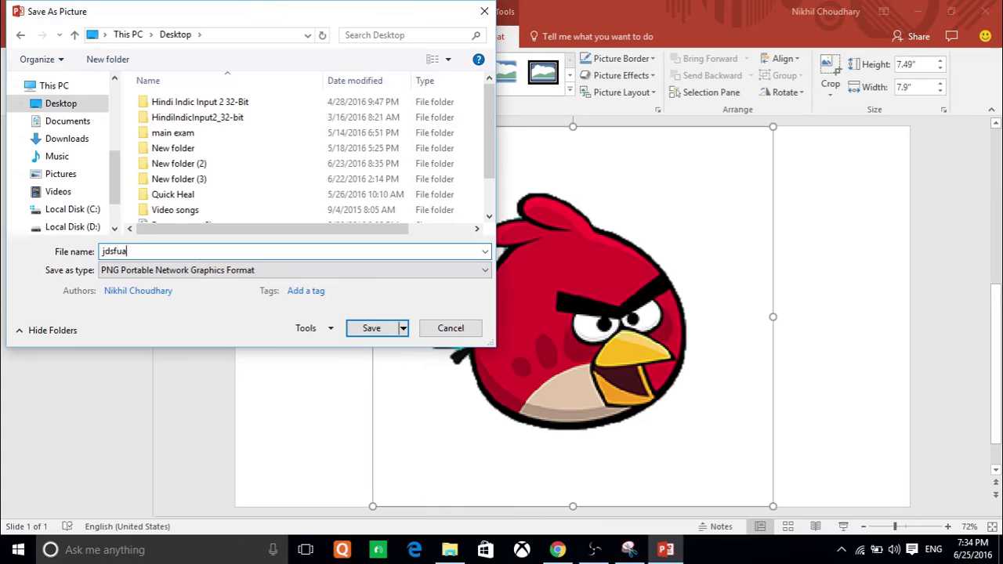
text(a)
click(372, 329)
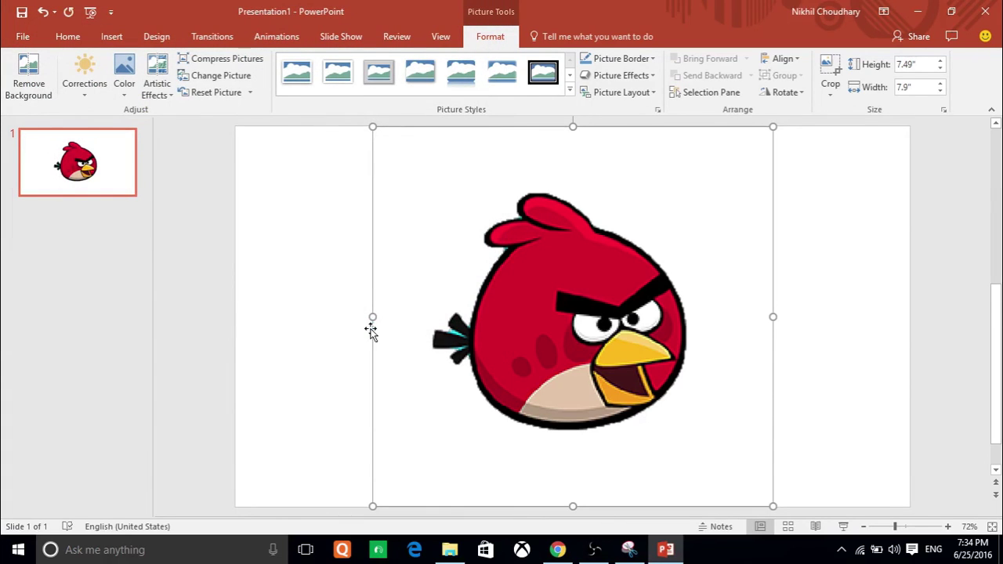
Step: Reveal and refresh the desktop, then open jdsfua in Windows Photo Viewer
click(913, 9)
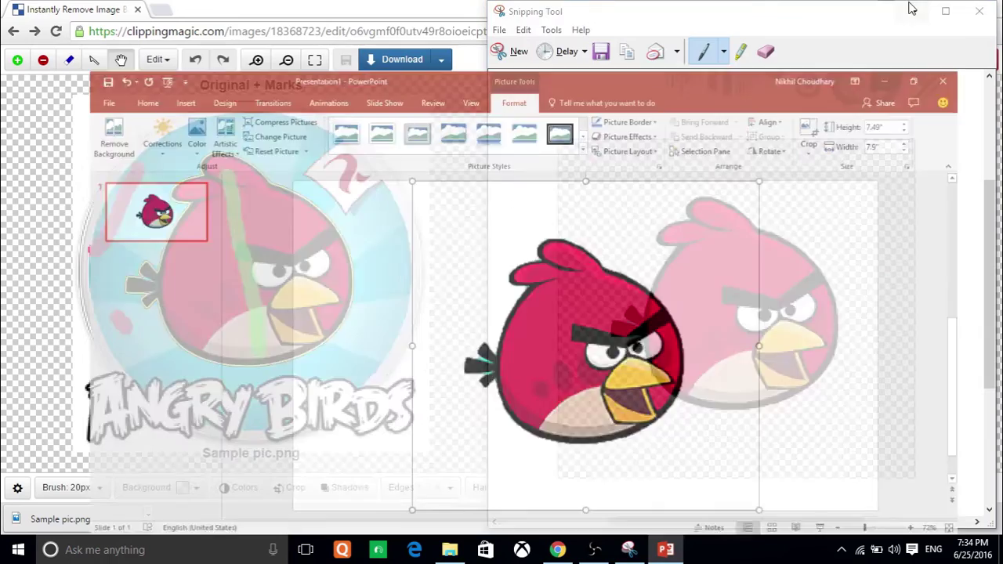
click(912, 10)
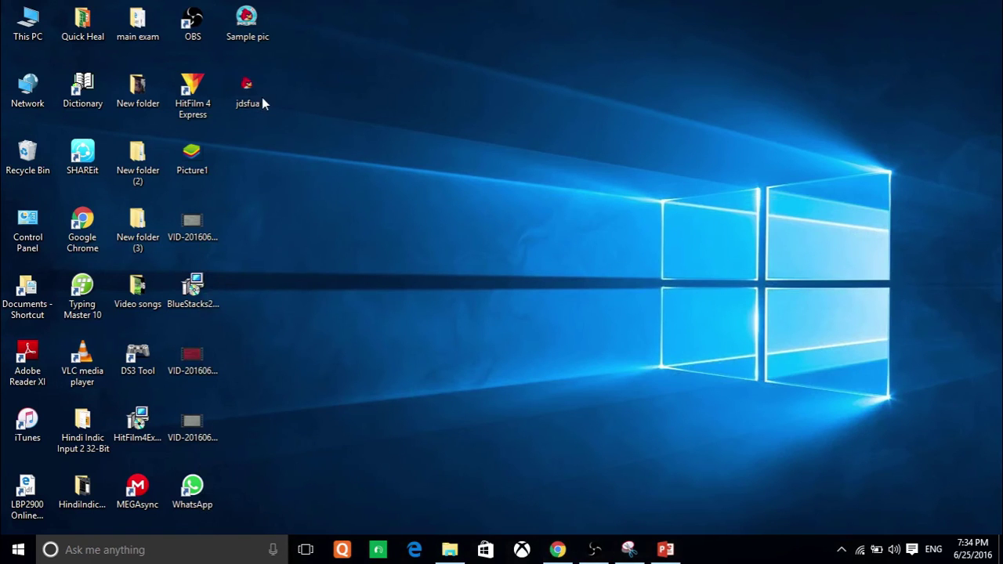
right_click(271, 100)
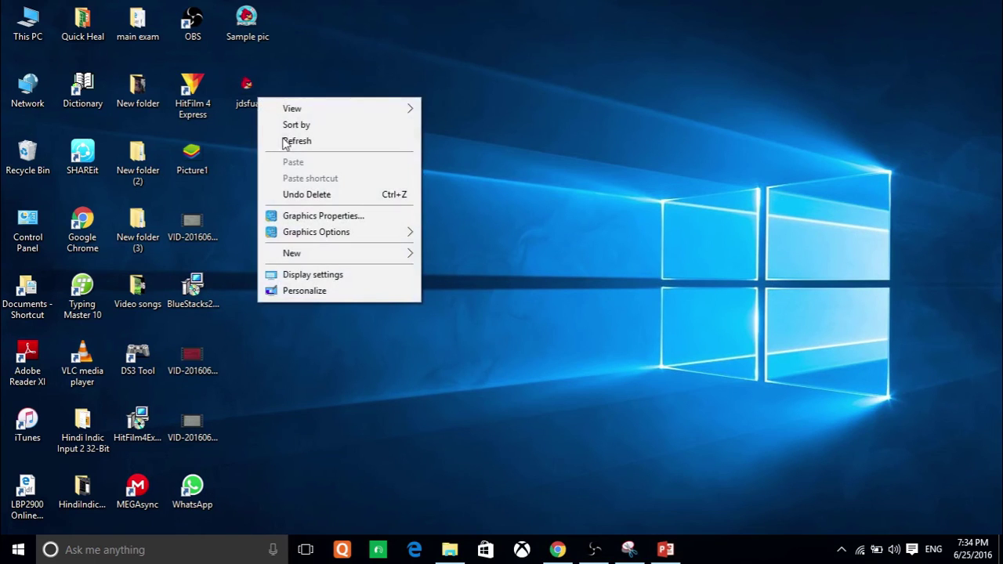
click(237, 100)
right_click(236, 98)
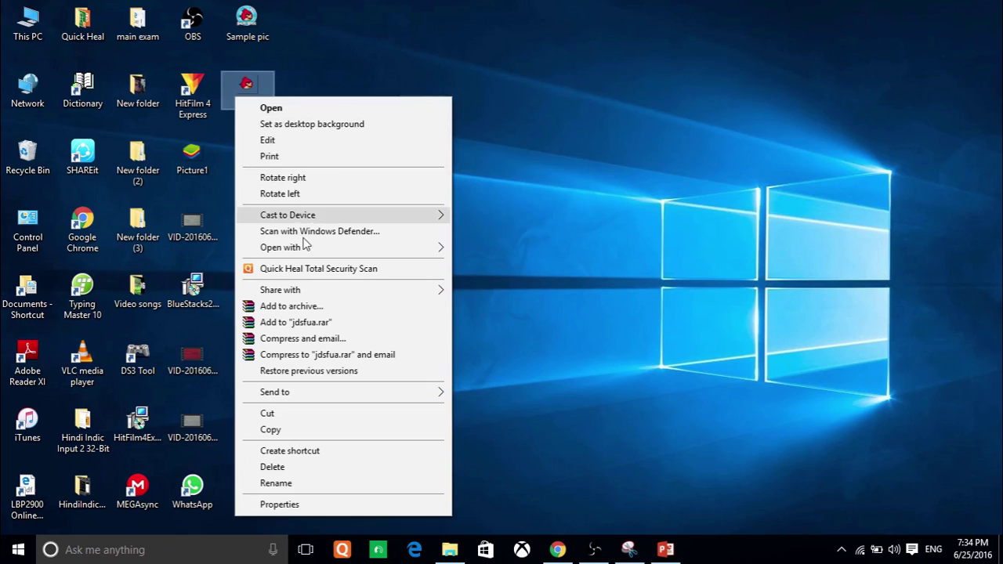
mouse_move(344, 246)
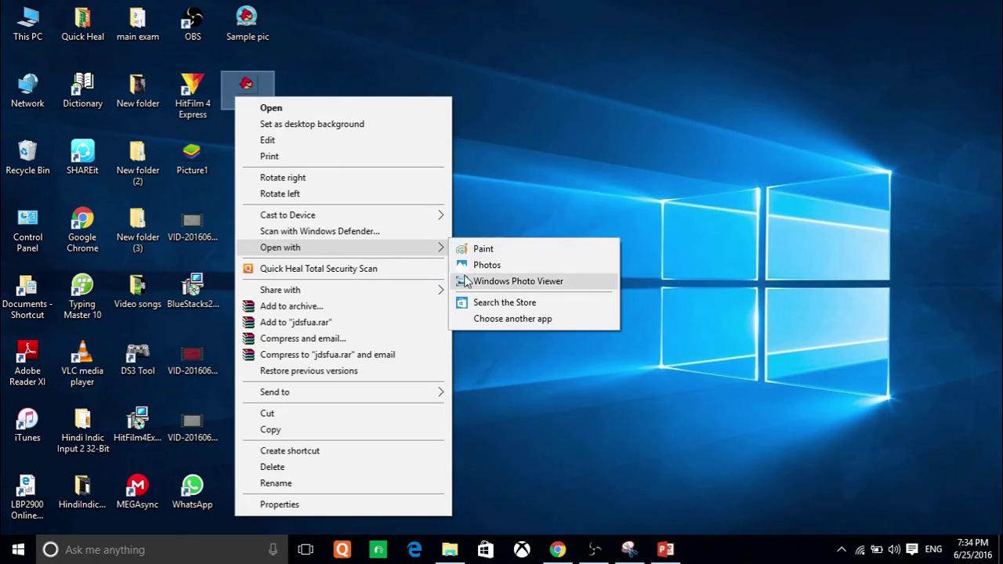
click(467, 281)
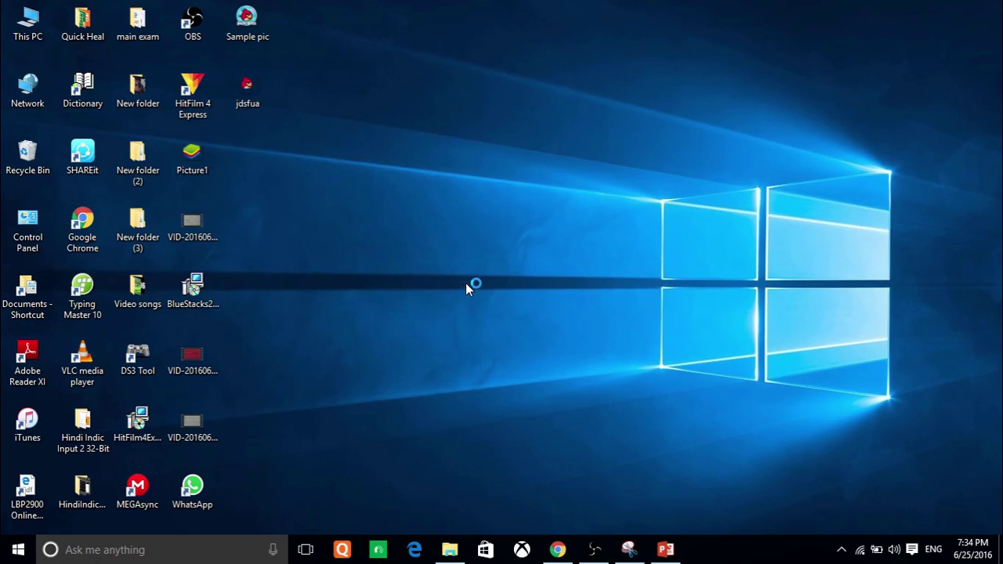